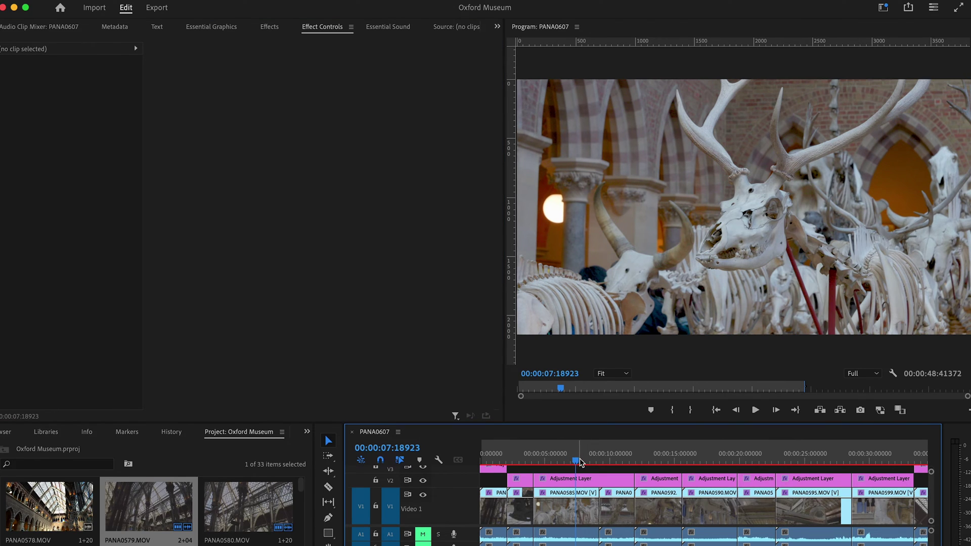
Scroll through the PANA0607 timeline and return the playhead to the sequence start.
{"action": "scroll", "coordinate": [745, 488], "scroll_direction": "right", "scroll_amount": 10}
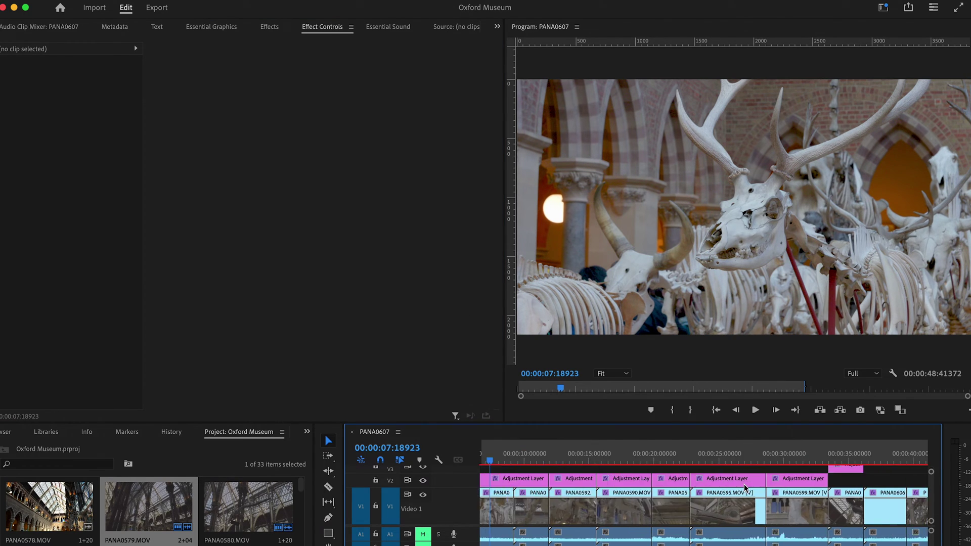
{"action": "scroll", "coordinate": [603, 519], "scroll_direction": "left", "scroll_amount": 10}
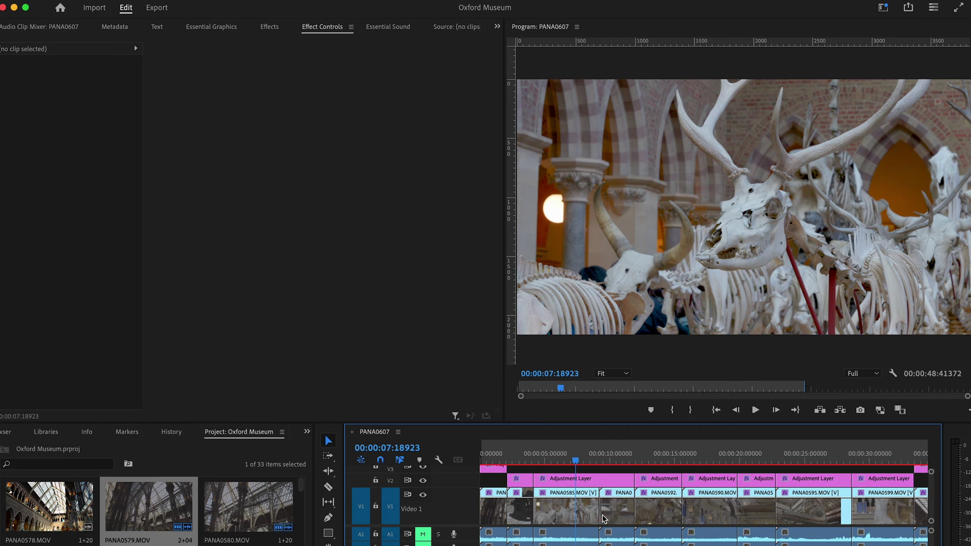
{"action": "scroll", "coordinate": [563, 517], "scroll_direction": "right", "scroll_amount": 10}
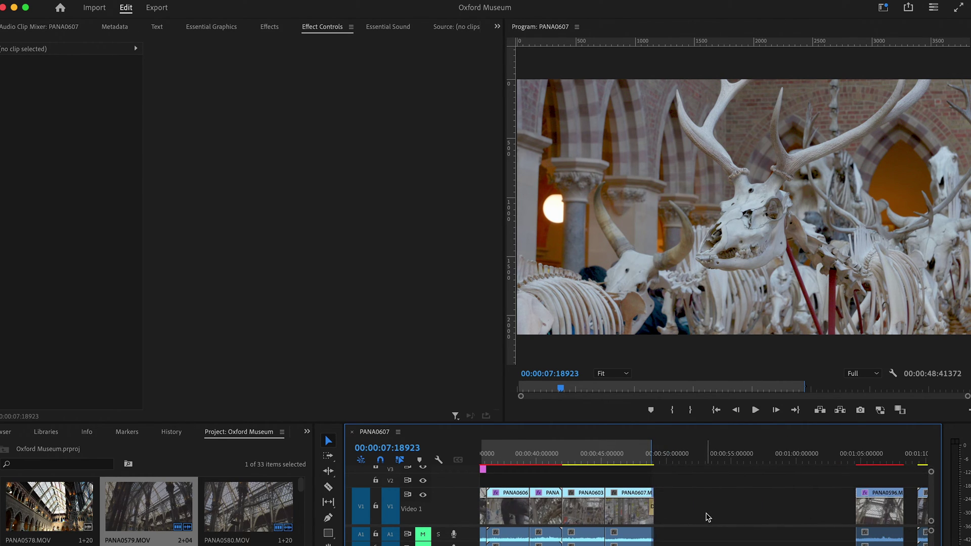
{"action": "scroll", "coordinate": [702, 511], "scroll_direction": "right", "scroll_amount": 3}
{"action": "scroll", "coordinate": [702, 510], "scroll_direction": "left", "scroll_amount": 6}
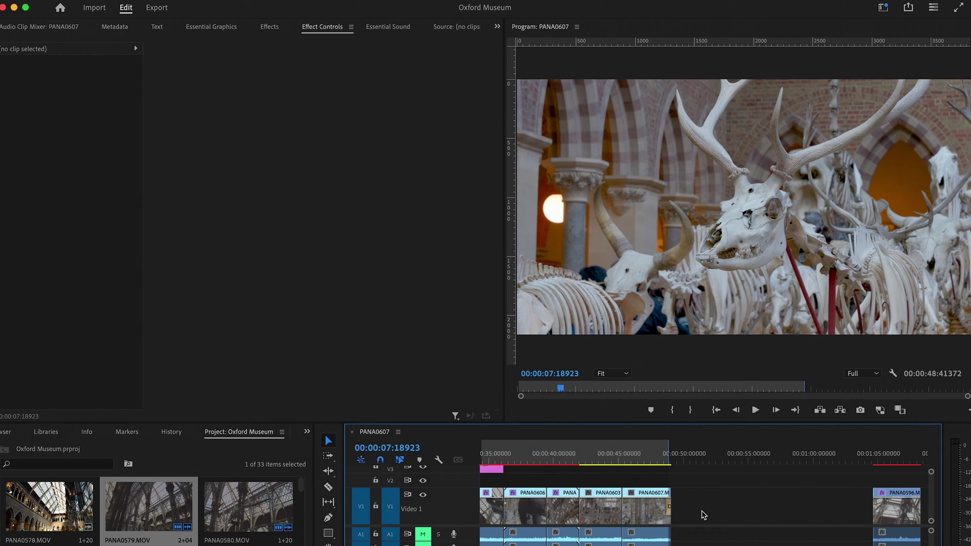
{"action": "scroll", "coordinate": [572, 530], "scroll_direction": "left", "scroll_amount": 6}
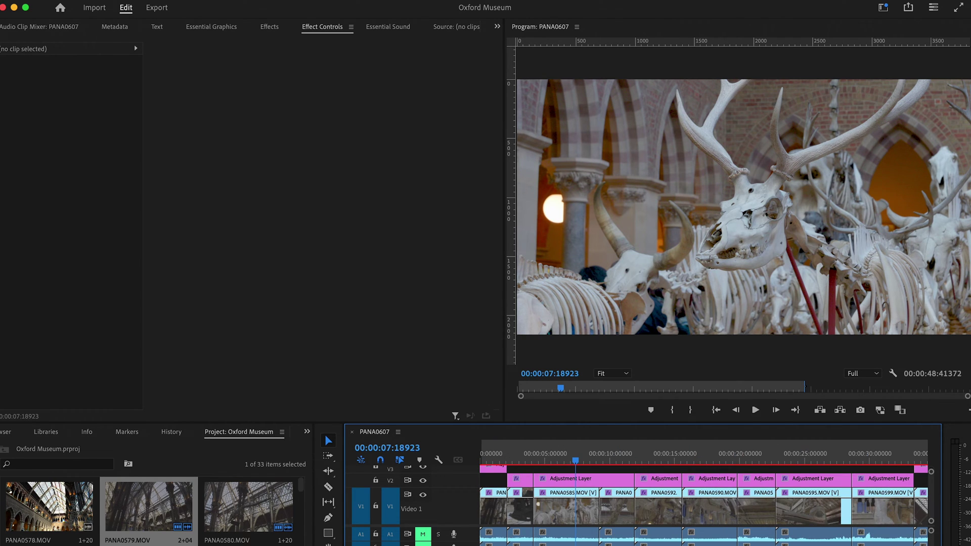
{"action": "scroll", "coordinate": [799, 512], "scroll_direction": "down", "scroll_amount": 3}
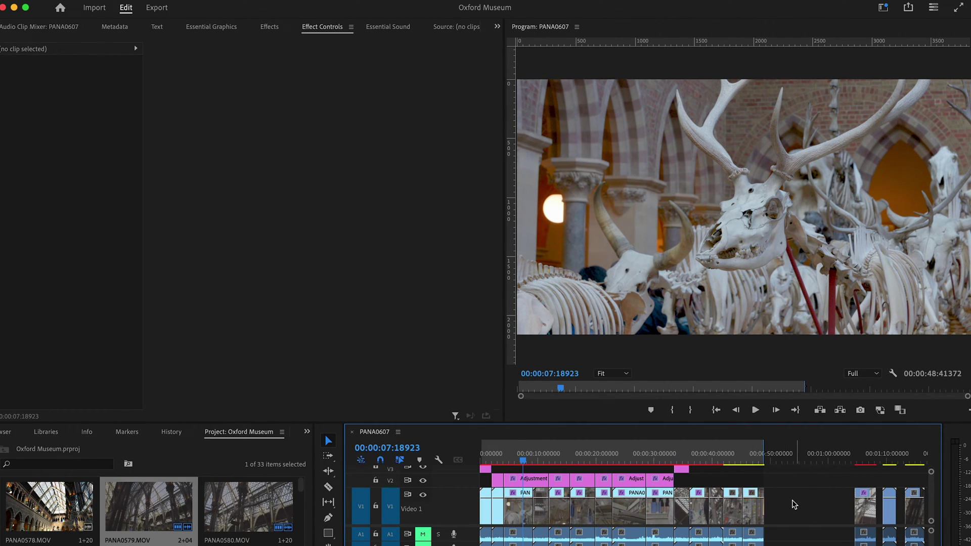
{"action": "scroll", "coordinate": [798, 512], "scroll_direction": "right", "scroll_amount": 1}
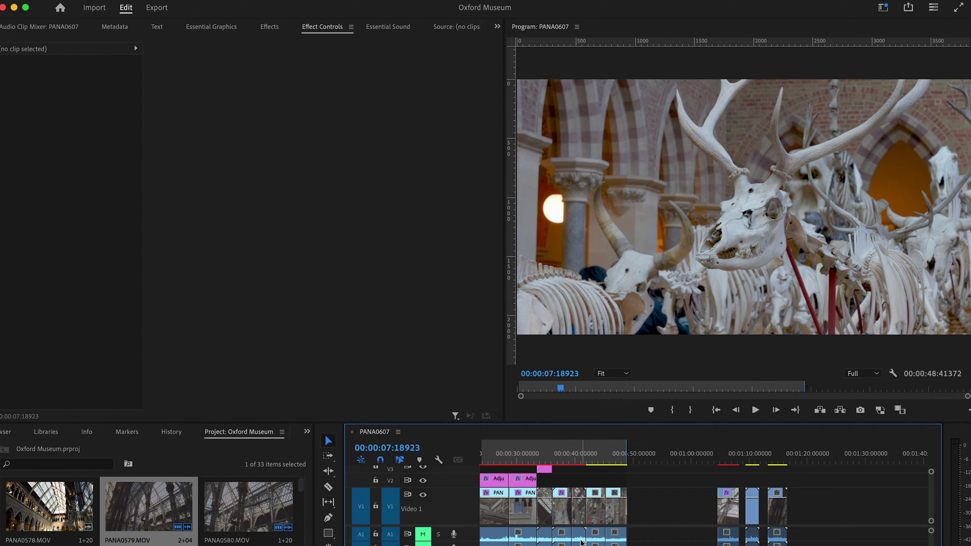
{"action": "scroll", "coordinate": [612, 529], "scroll_direction": "left", "scroll_amount": 5}
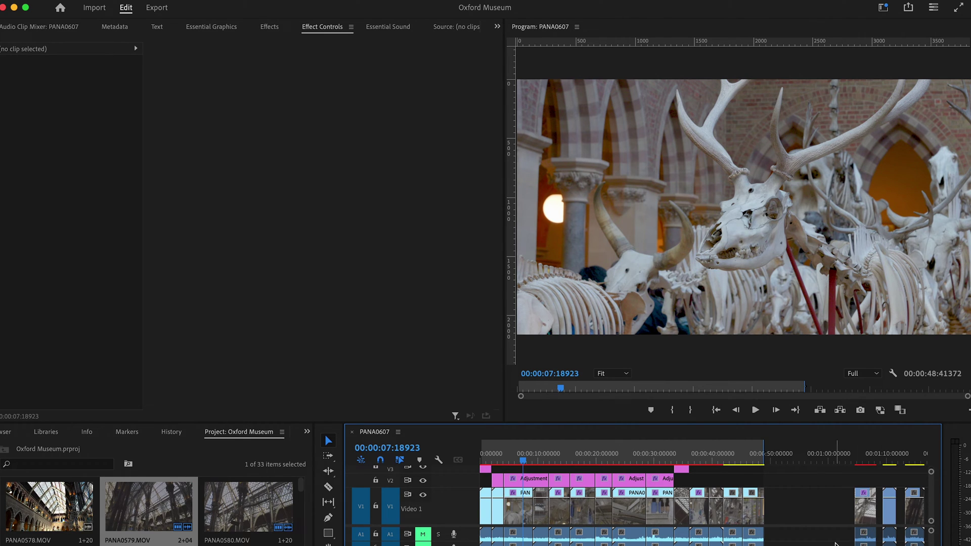
{"action": "scroll", "coordinate": [779, 536], "scroll_direction": "right", "scroll_amount": 4}
{"action": "scroll", "coordinate": [705, 536], "scroll_direction": "left", "scroll_amount": 4}
{"action": "scroll", "coordinate": [837, 533], "scroll_direction": "right", "scroll_amount": 3}
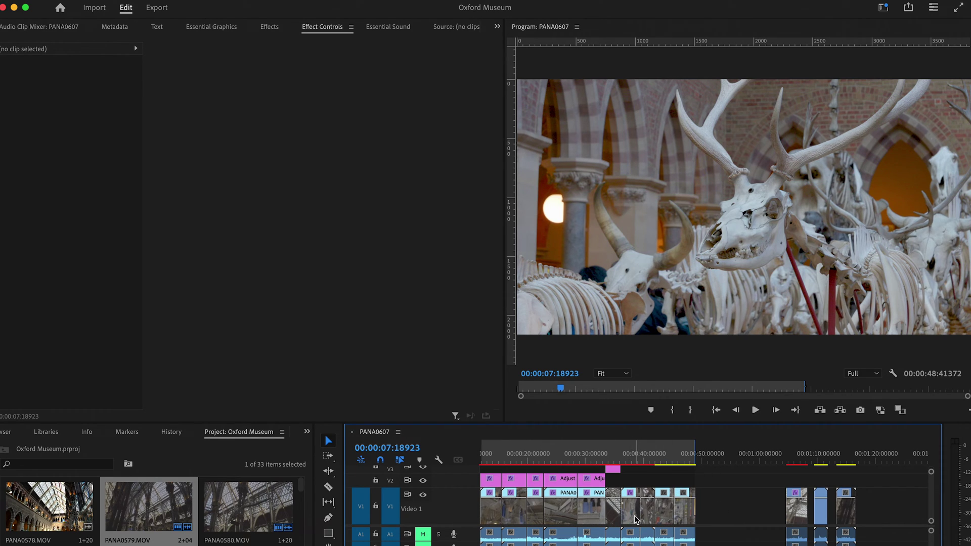
{"action": "scroll", "coordinate": [629, 504], "scroll_direction": "left", "scroll_amount": 3}
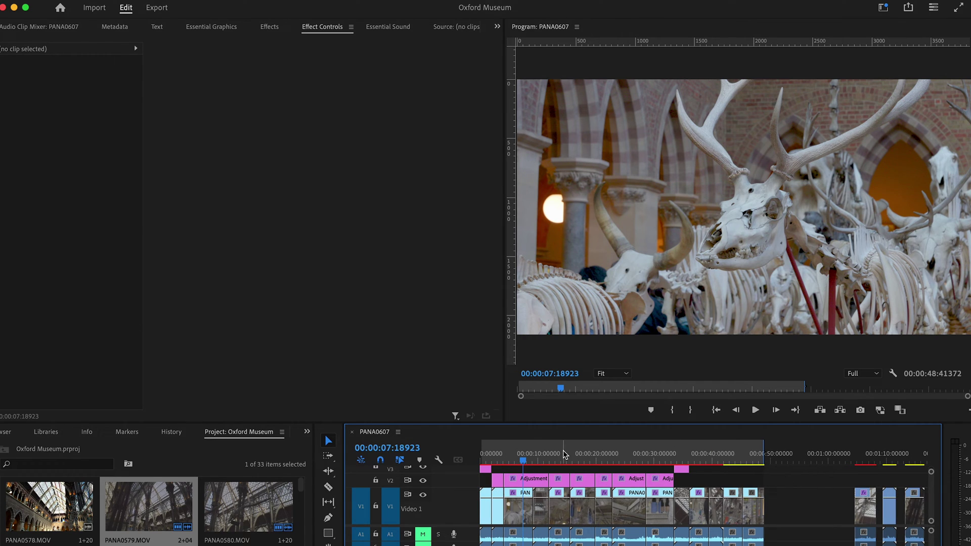
{"action": "left_click", "coordinate": [545, 451]}
{"action": "key", "text": "Home"}
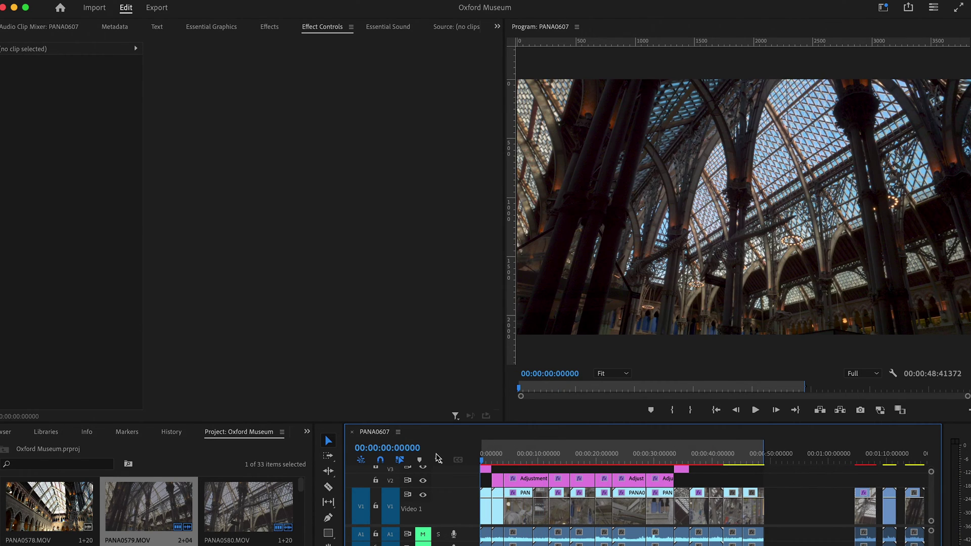
Mark a trial In point at 13:18454 and Out point at 22:02160.
{"action": "left_click", "coordinate": [558, 454]}
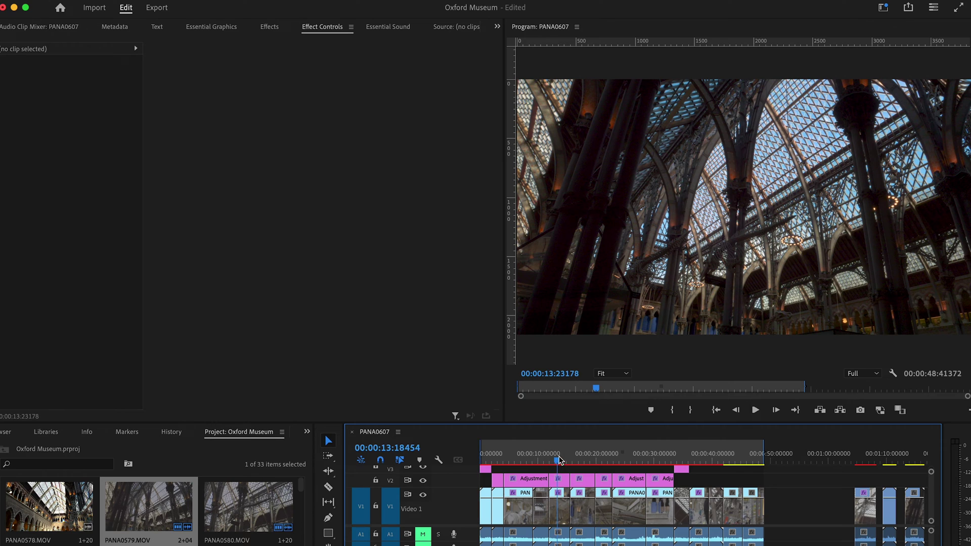
{"action": "key", "text": "i"}
{"action": "left_click", "coordinate": [608, 454]}
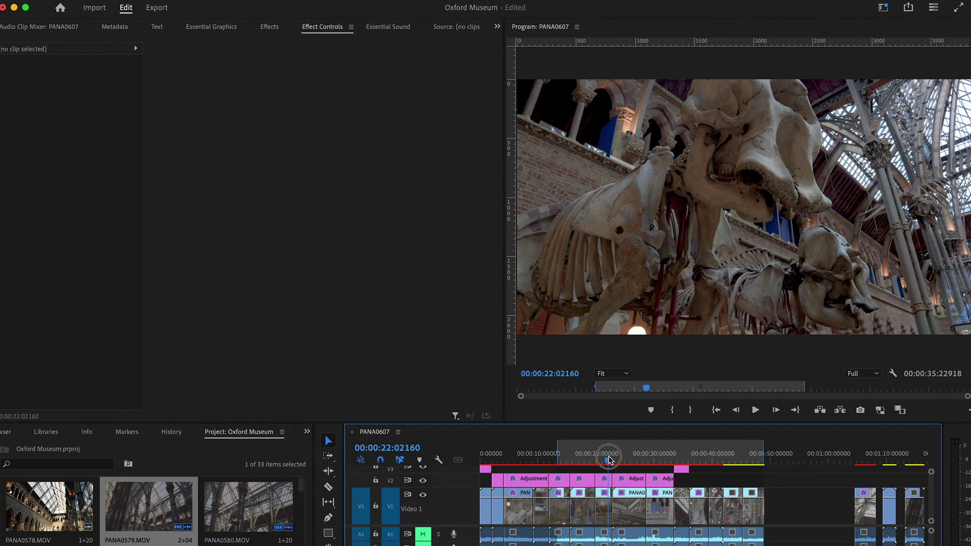
{"action": "key", "text": "o"}
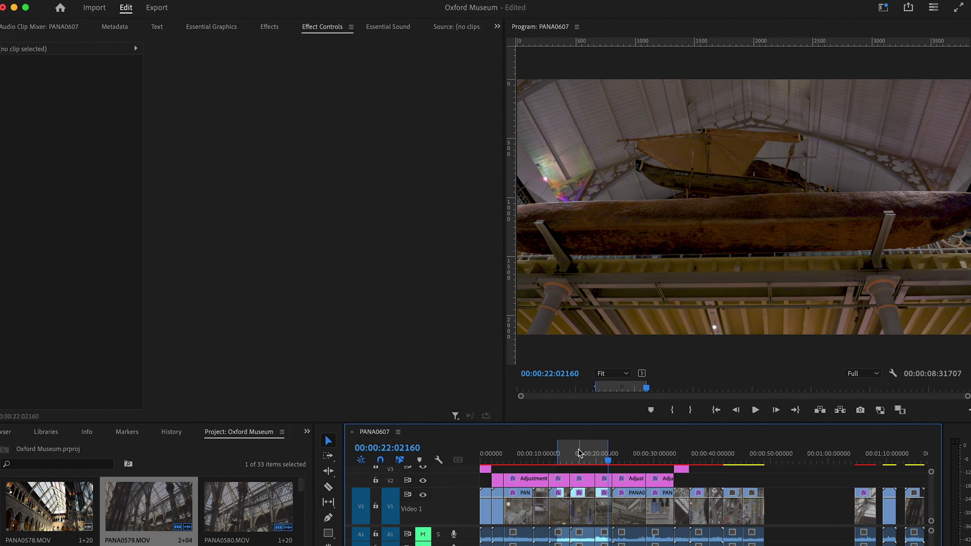
Re-mark In at the sequence start and Out at 48:43792, where the clips end.
{"action": "key", "text": "Home"}
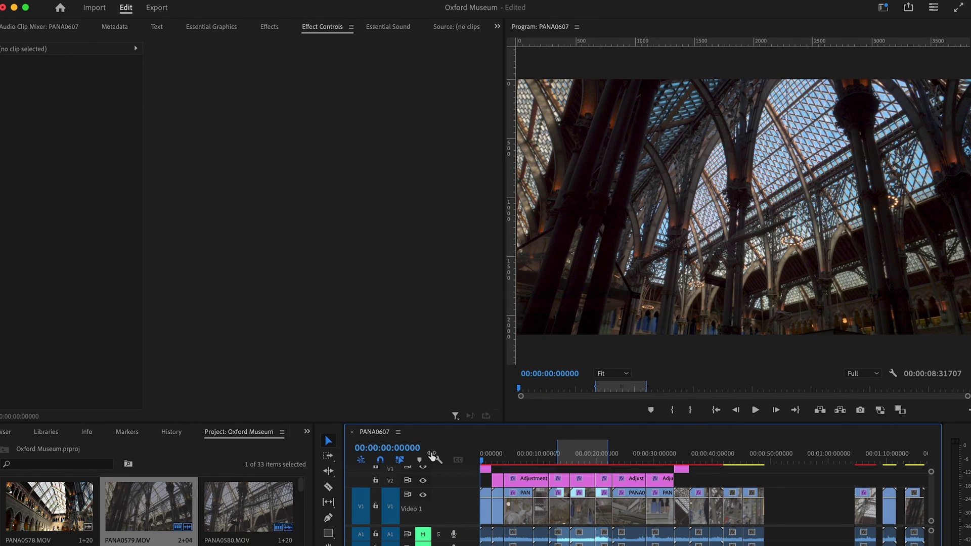
{"action": "key", "text": "i"}
{"action": "left_click", "coordinate": [763, 458]}
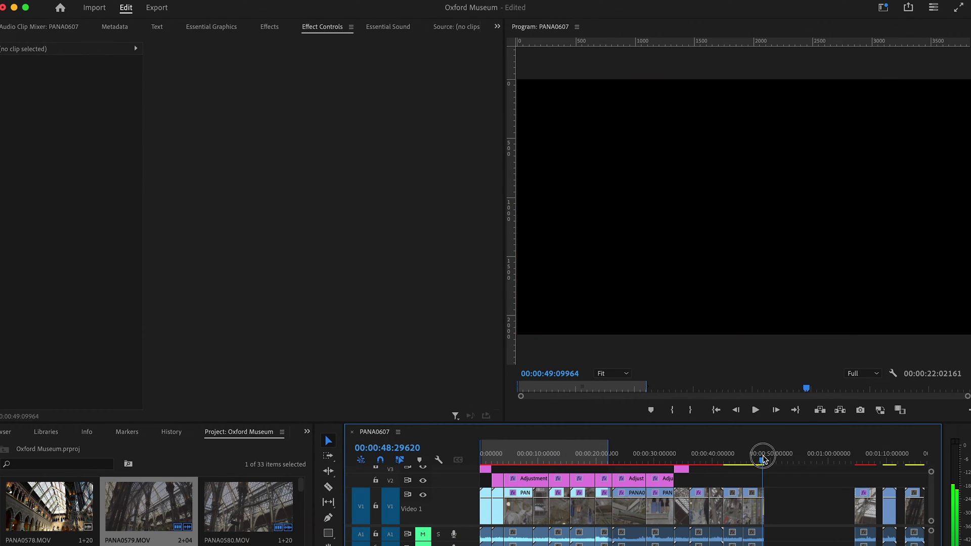
{"action": "left_click_drag", "start_coordinate": [763, 458], "coordinate": [765, 459]}
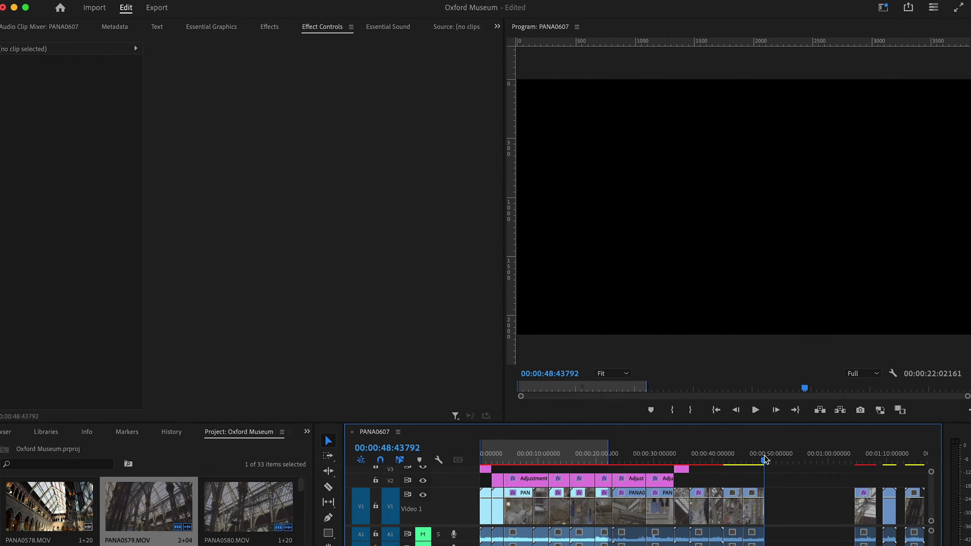
{"action": "key", "text": "o"}
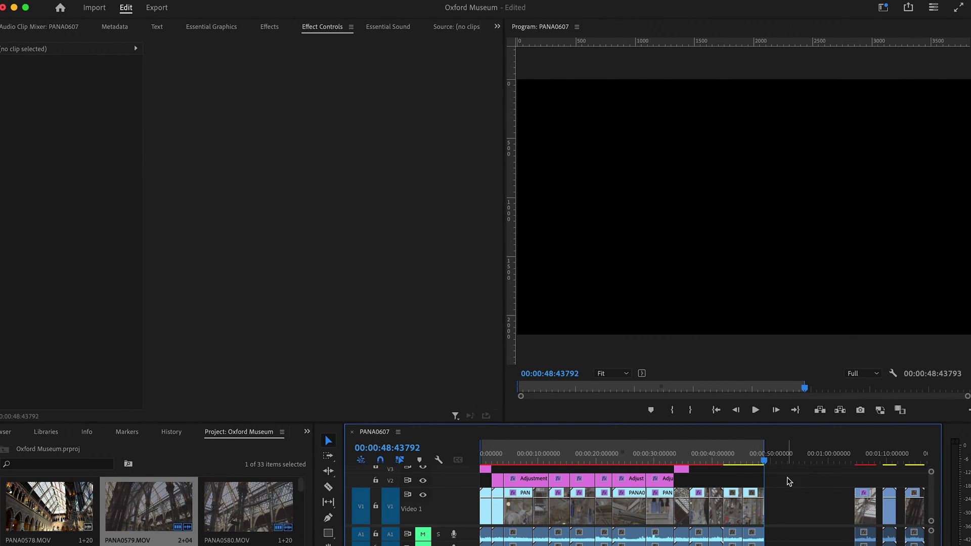
Open the Media export page for PANA0607 from the File > Export menu.
{"action": "left_click", "coordinate": [86, 1]}
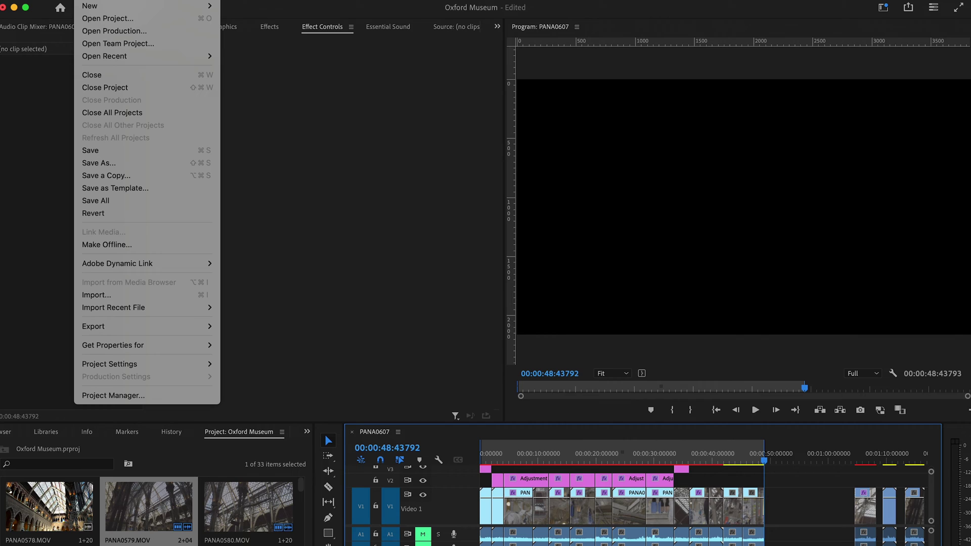
{"action": "mouse_move", "coordinate": [135, 329]}
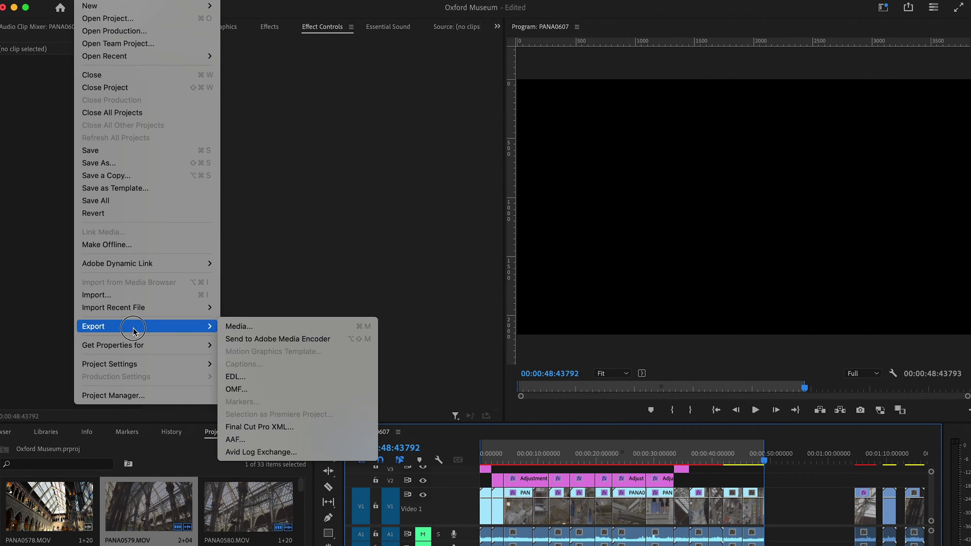
{"action": "left_click", "coordinate": [278, 331]}
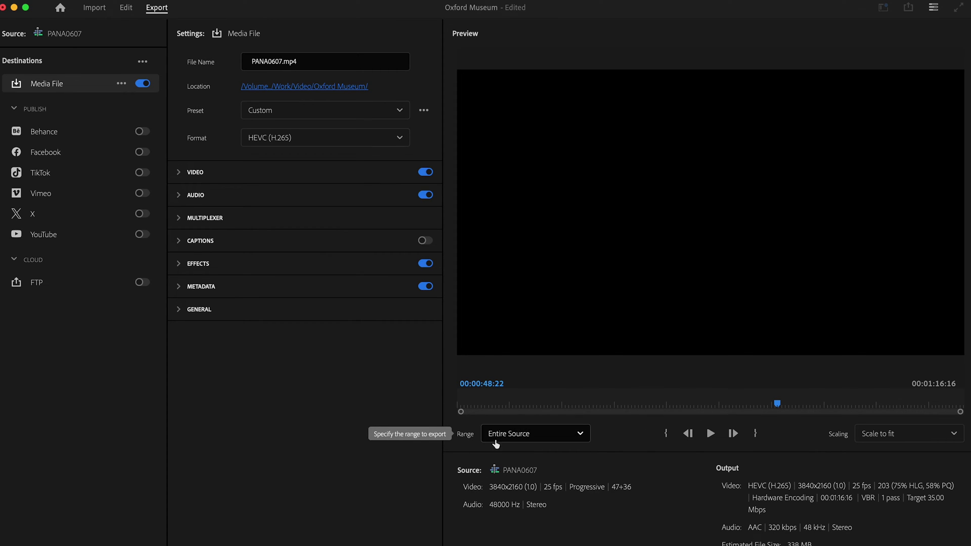
{"action": "left_click_drag", "start_coordinate": [505, 405], "coordinate": [447, 405]}
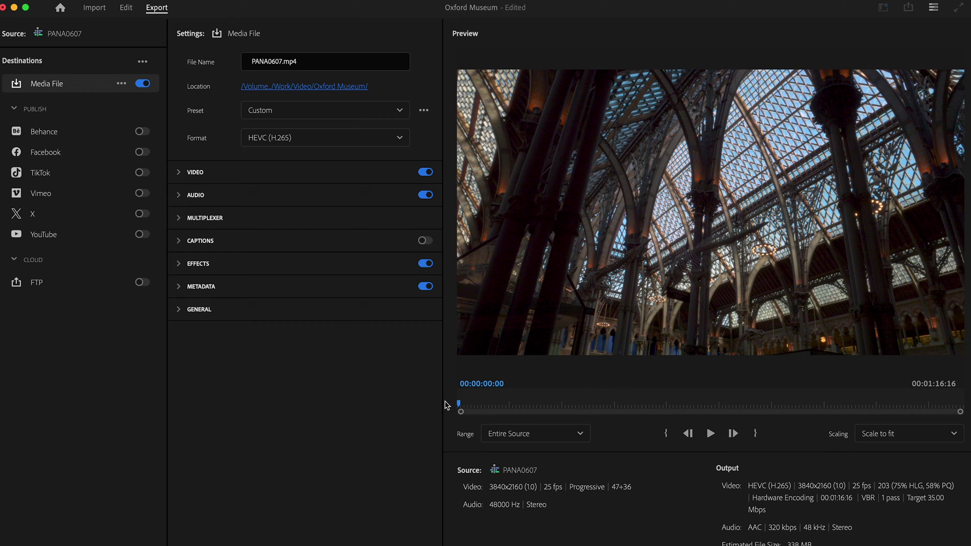
{"action": "left_click_drag", "start_coordinate": [447, 404], "coordinate": [397, 412]}
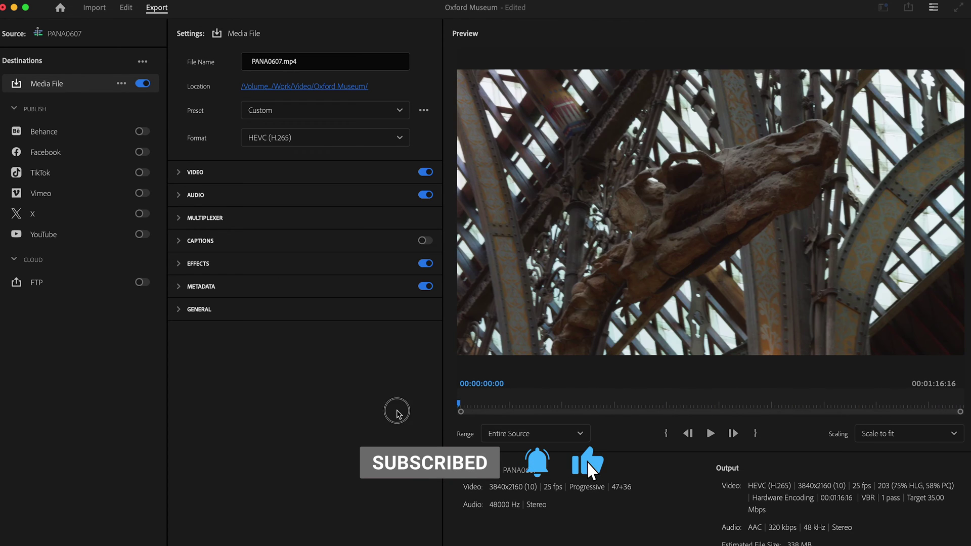
Set the export Range to Source In/Out and scrub the preview to about 29 seconds.
{"action": "left_click", "coordinate": [531, 433]}
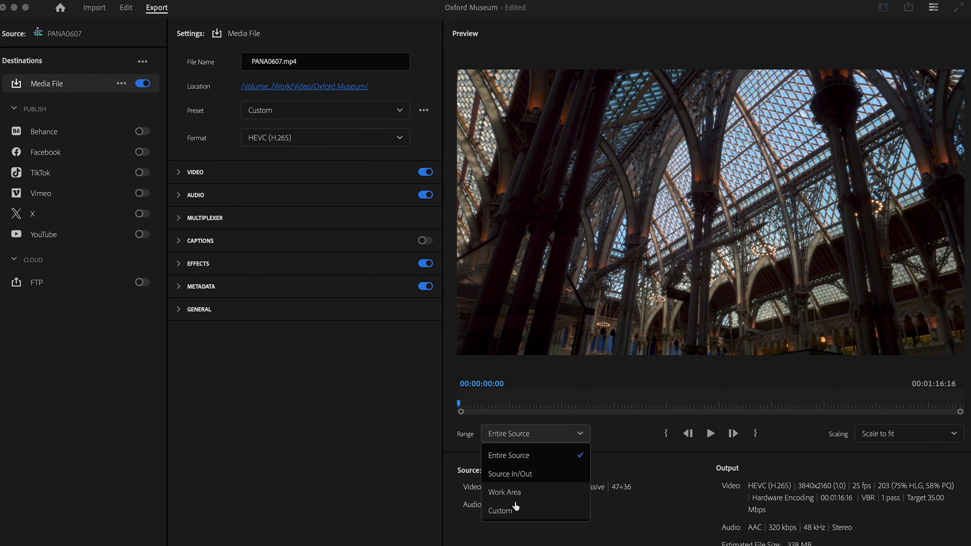
{"action": "left_click", "coordinate": [520, 476]}
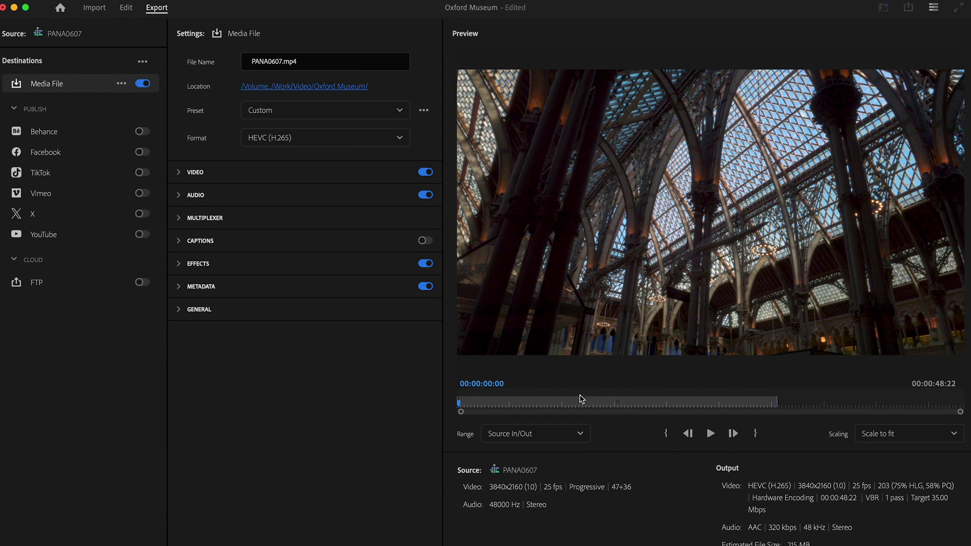
{"action": "left_click_drag", "start_coordinate": [442, 404], "coordinate": [778, 405]}
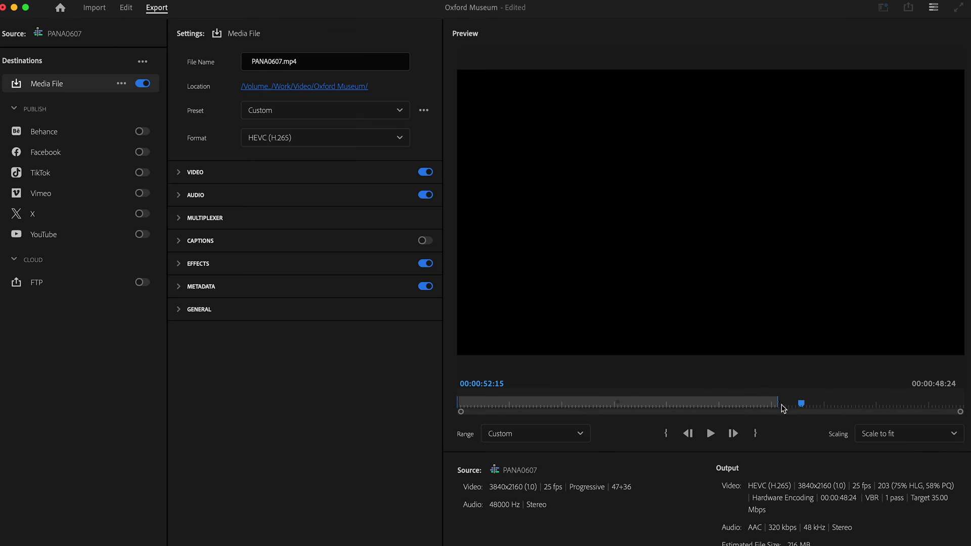
Try export out points at 00:00:45:18 and then 00:00:42:06.
{"action": "left_click", "coordinate": [758, 405]}
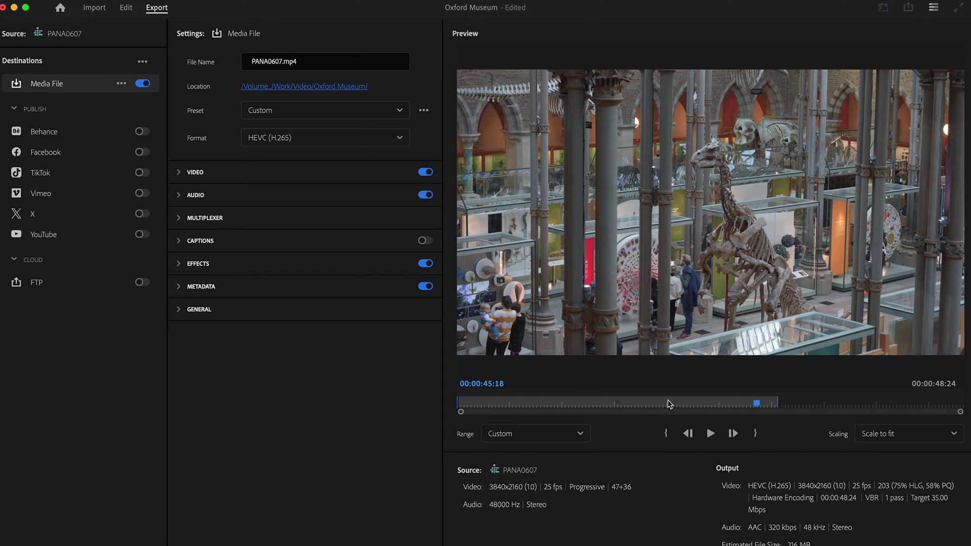
{"action": "left_click", "coordinate": [756, 434]}
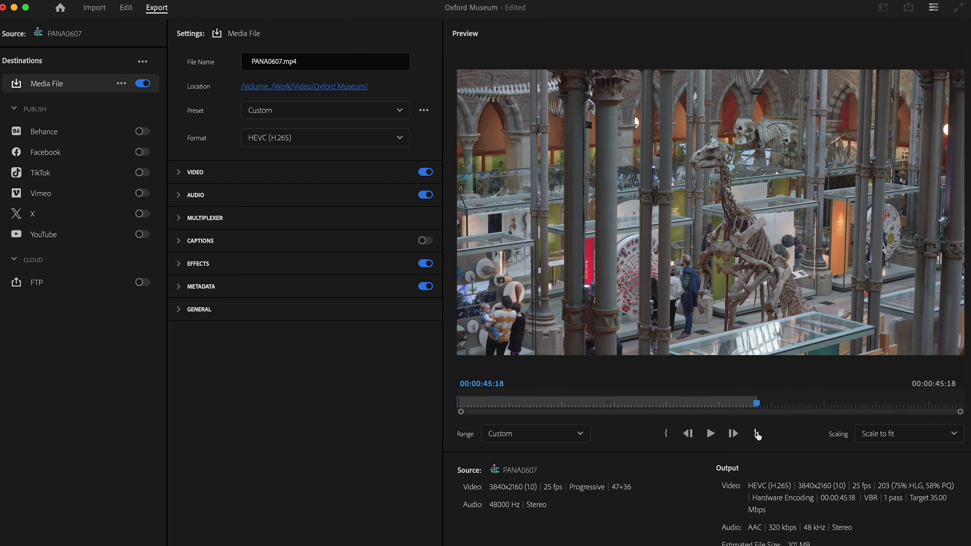
{"action": "left_click", "coordinate": [733, 405]}
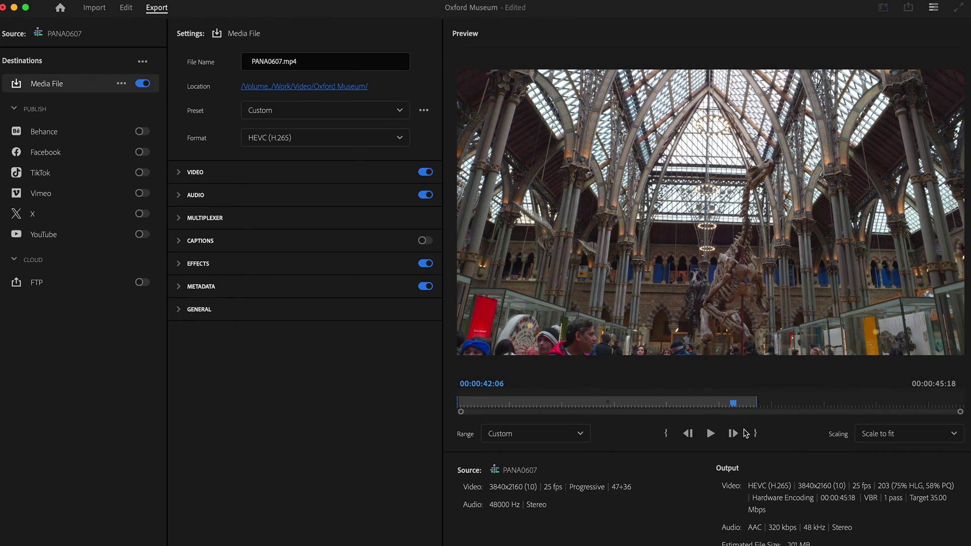
{"action": "left_click", "coordinate": [756, 434]}
{"action": "left_click", "coordinate": [753, 405]}
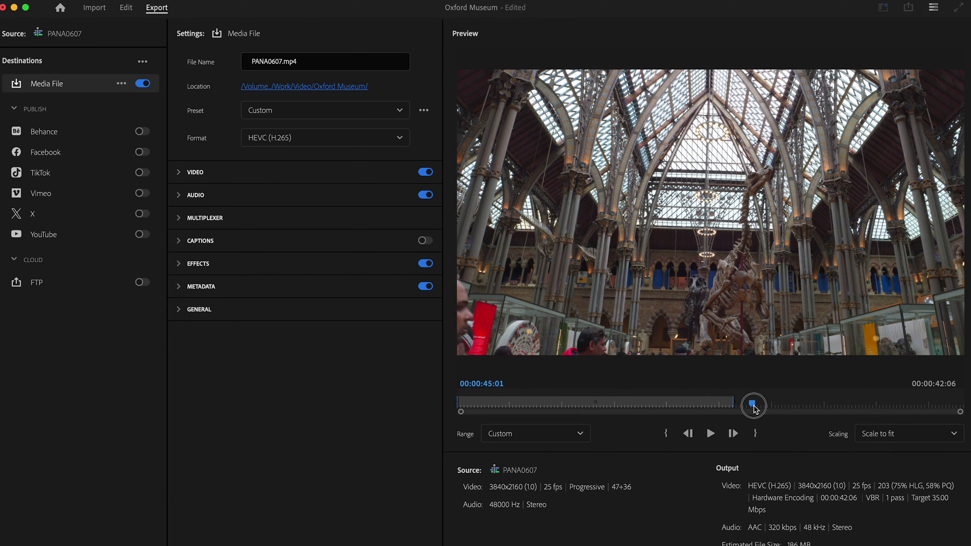
Clear the range, then set In at the start and Out near 48 seconds.
{"action": "key", "text": "i"}
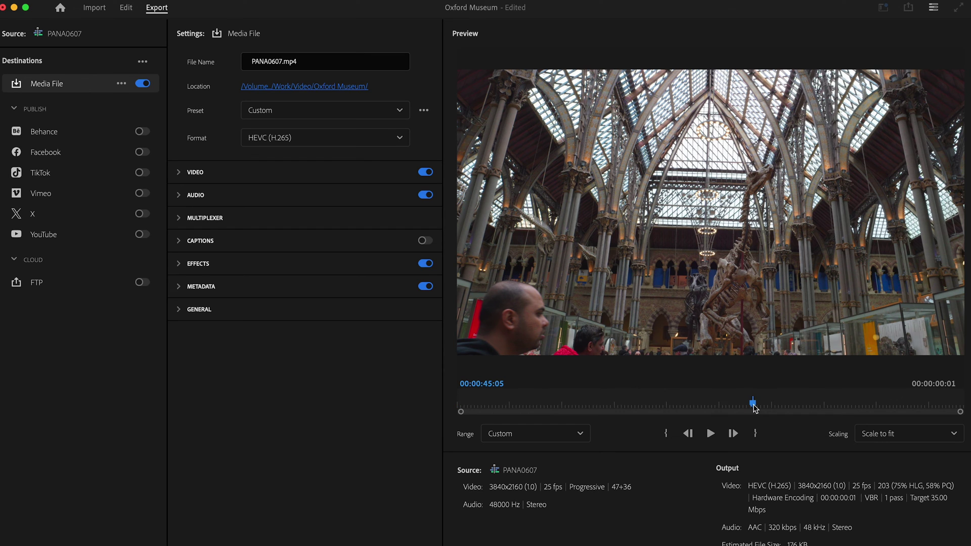
{"action": "left_click_drag", "start_coordinate": [676, 409], "coordinate": [399, 427]}
{"action": "key", "text": "i"}
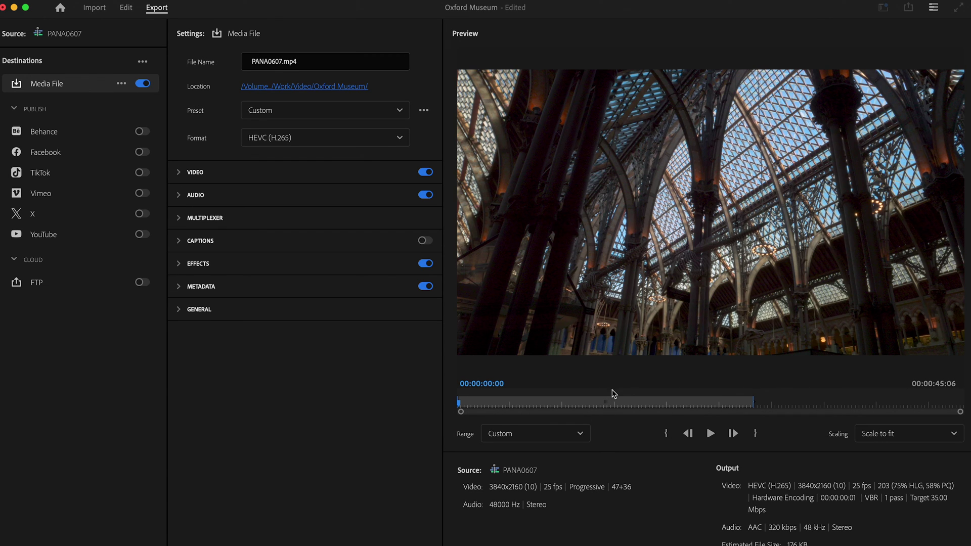
{"action": "left_click_drag", "start_coordinate": [732, 404], "coordinate": [778, 408]}
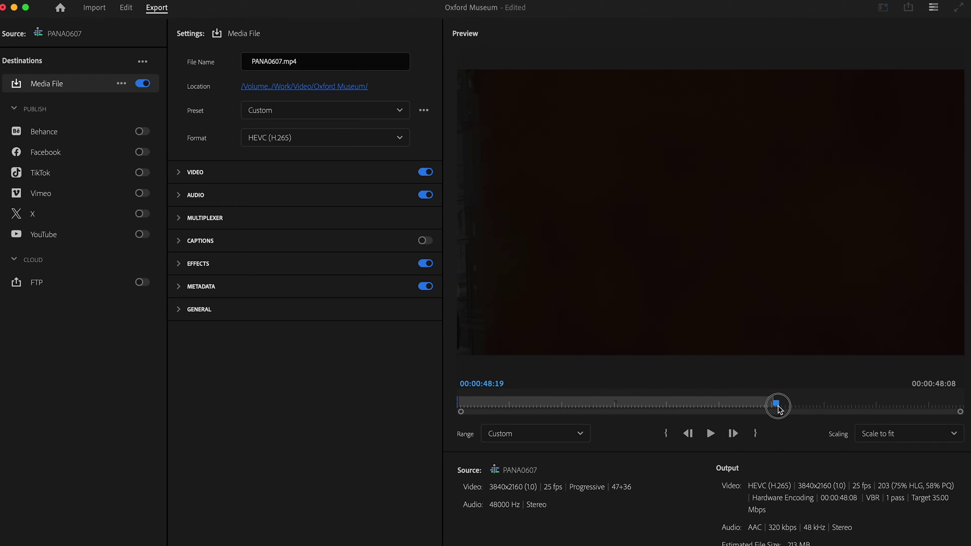
{"action": "key", "text": "o"}
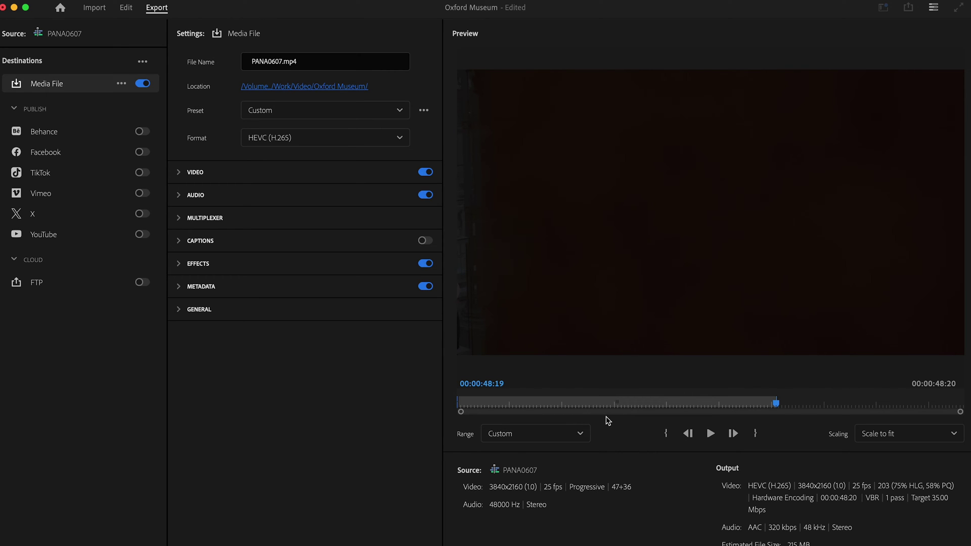
Choose Source In/Out as the export Range.
{"action": "left_click", "coordinate": [549, 437]}
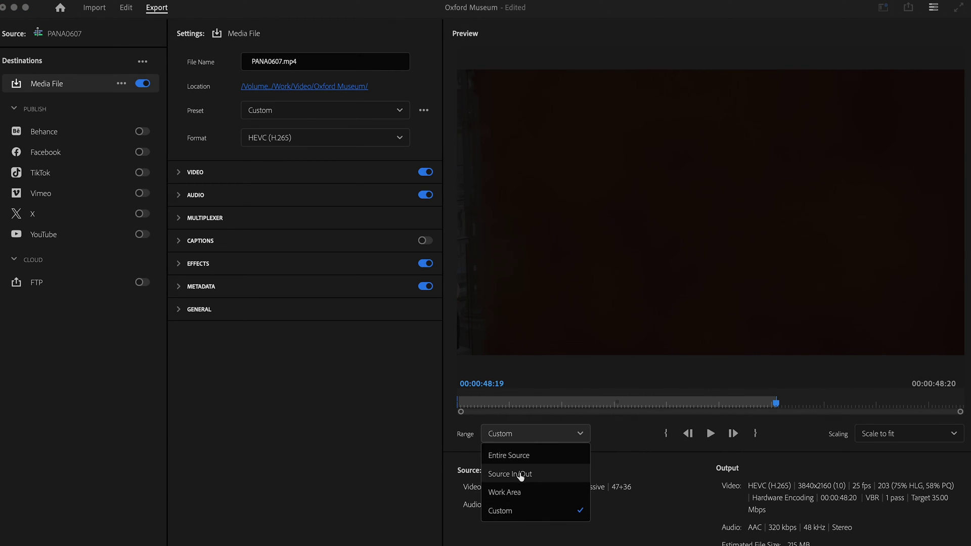
{"action": "left_click", "coordinate": [616, 445]}
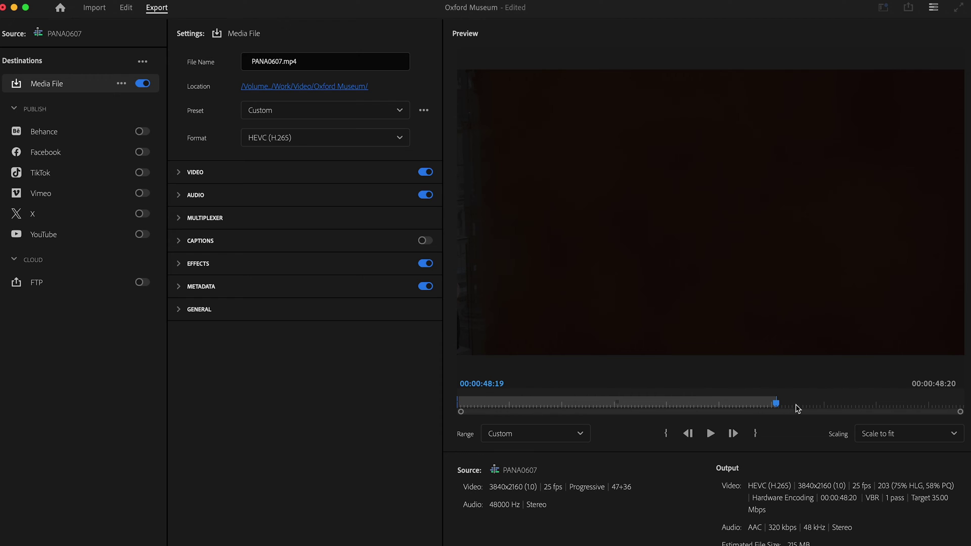
{"action": "left_click", "coordinate": [539, 435]}
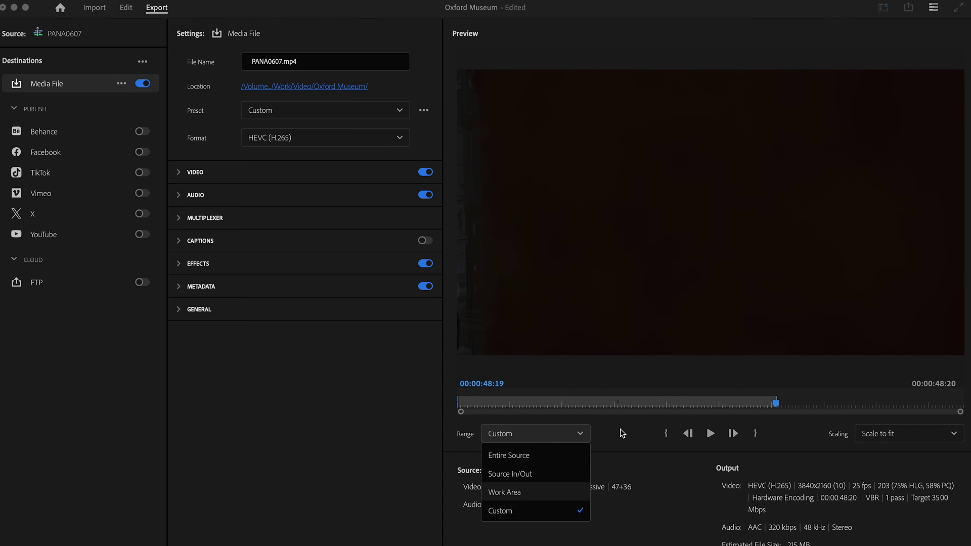
{"action": "left_click", "coordinate": [508, 474]}
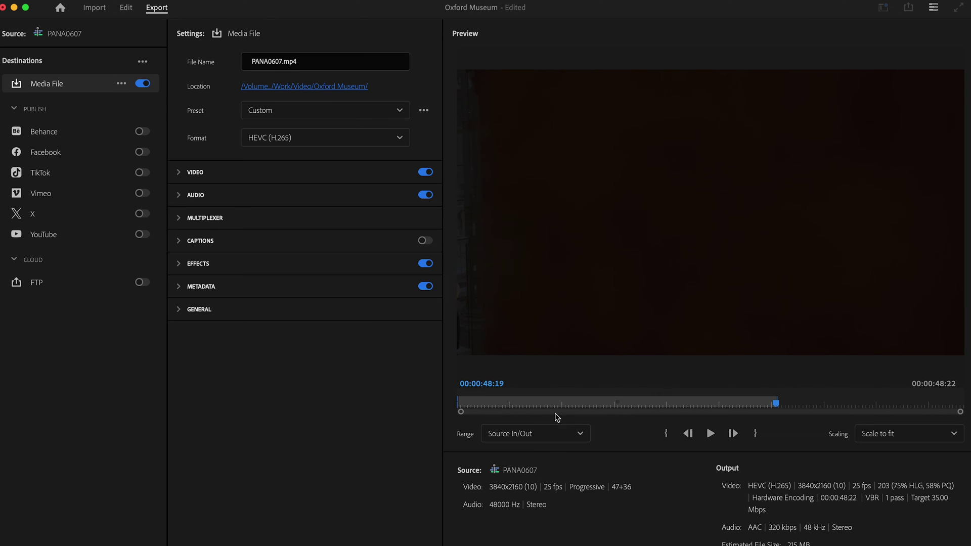
{"action": "left_click", "coordinate": [530, 434]}
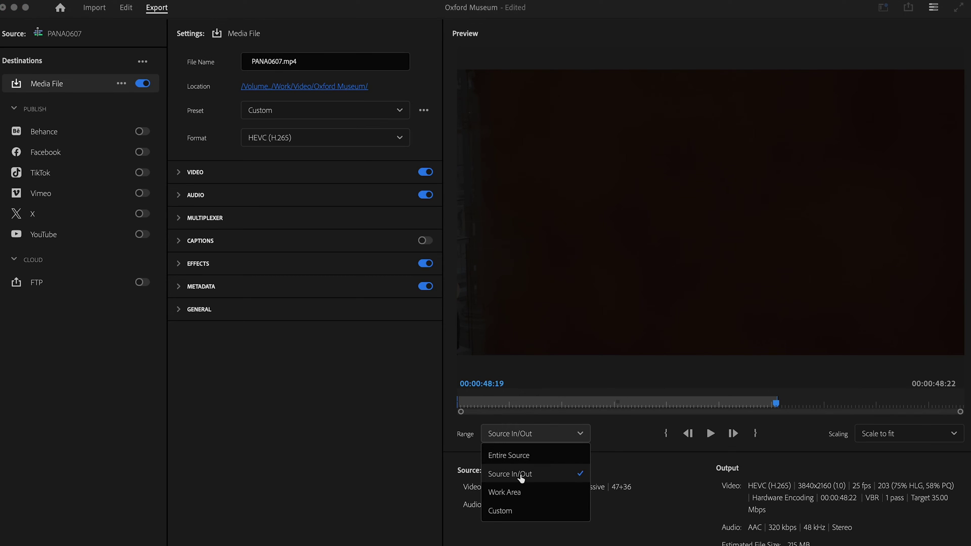
Try In 00:00:21:00 and Out 00:00:58:01, then revert Range to Source In/Out.
{"action": "left_click_drag", "start_coordinate": [776, 403], "coordinate": [837, 404]}
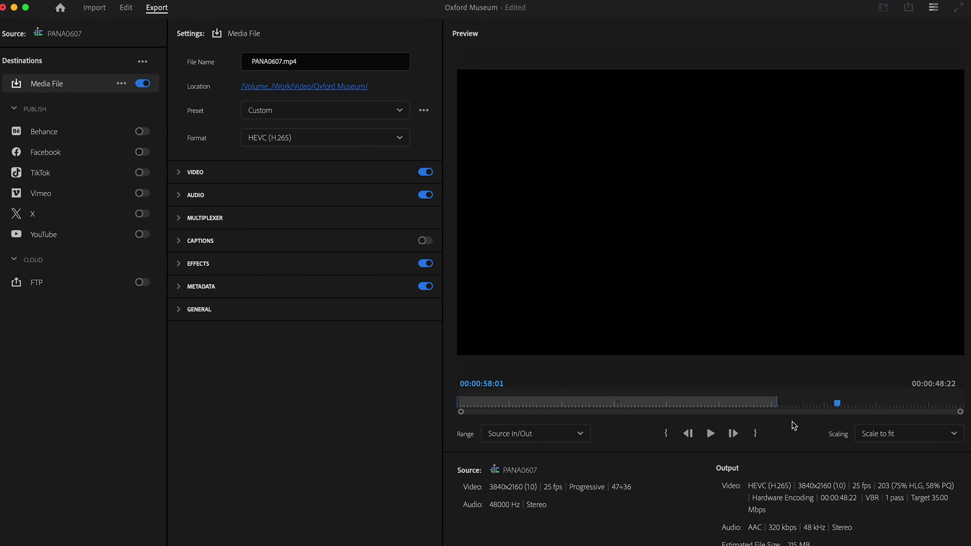
{"action": "key", "text": "o"}
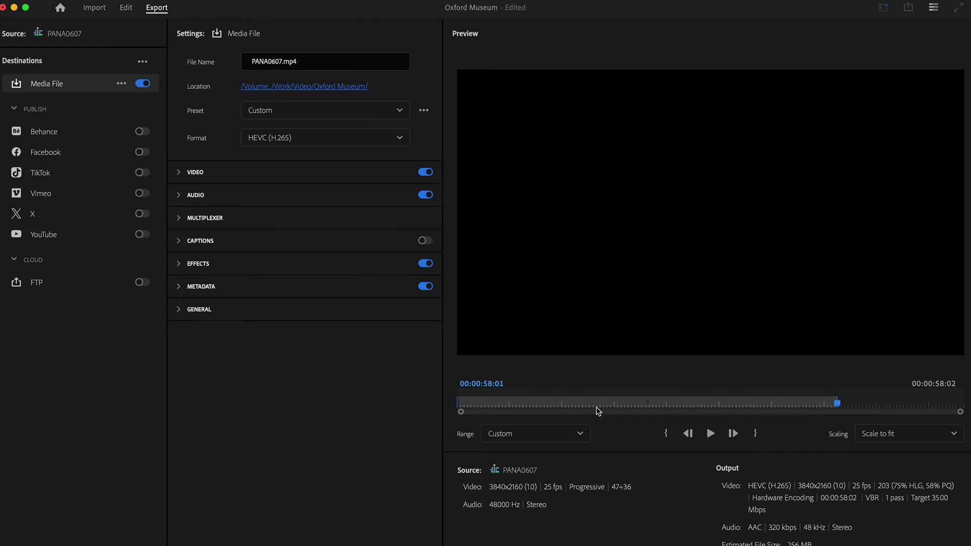
{"action": "left_click", "coordinate": [595, 409]}
{"action": "key", "text": "i"}
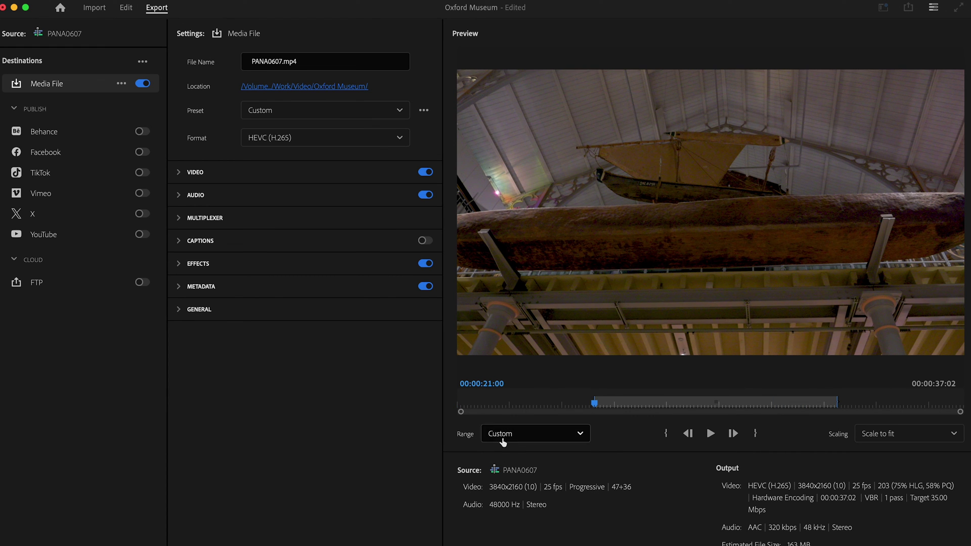
{"action": "left_click", "coordinate": [503, 439]}
{"action": "left_click", "coordinate": [505, 480]}
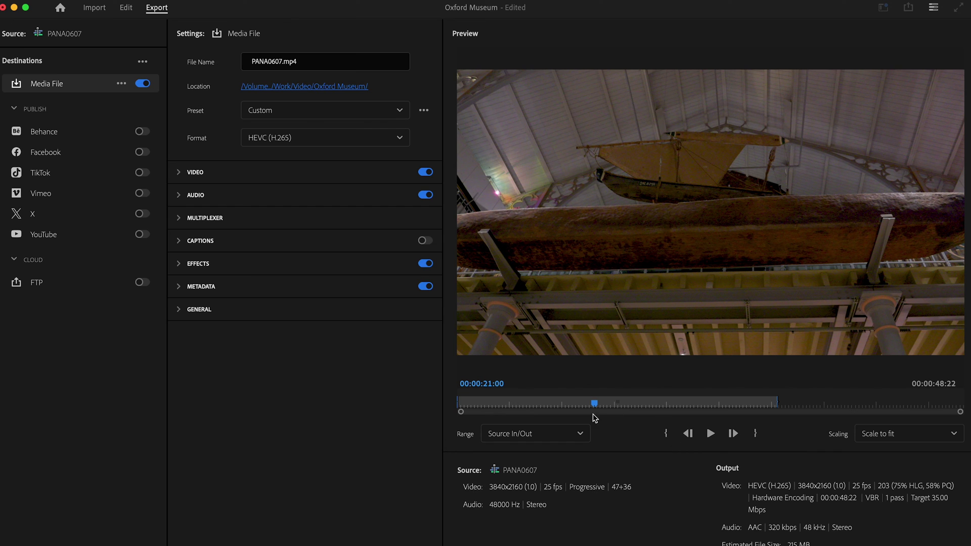
{"action": "left_click", "coordinate": [550, 435]}
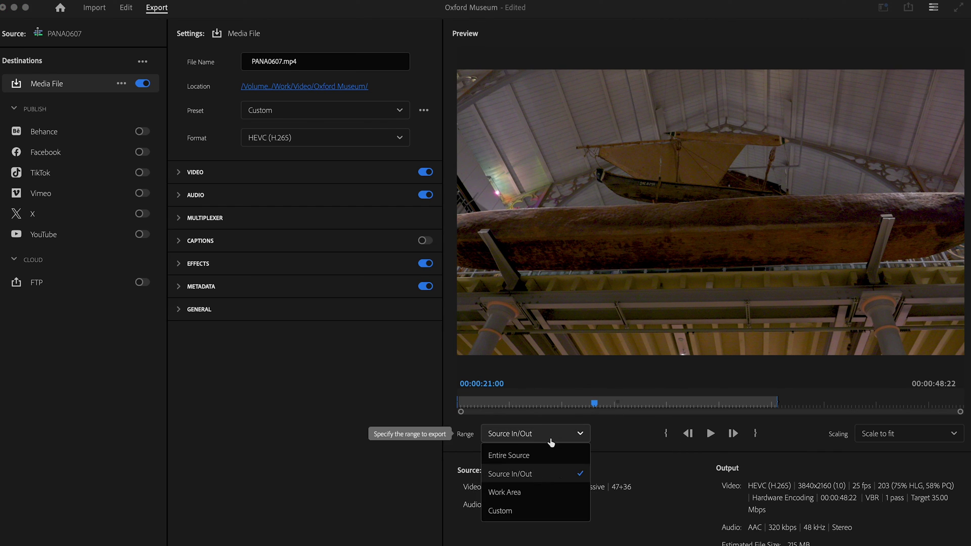
{"action": "left_click", "coordinate": [609, 543]}
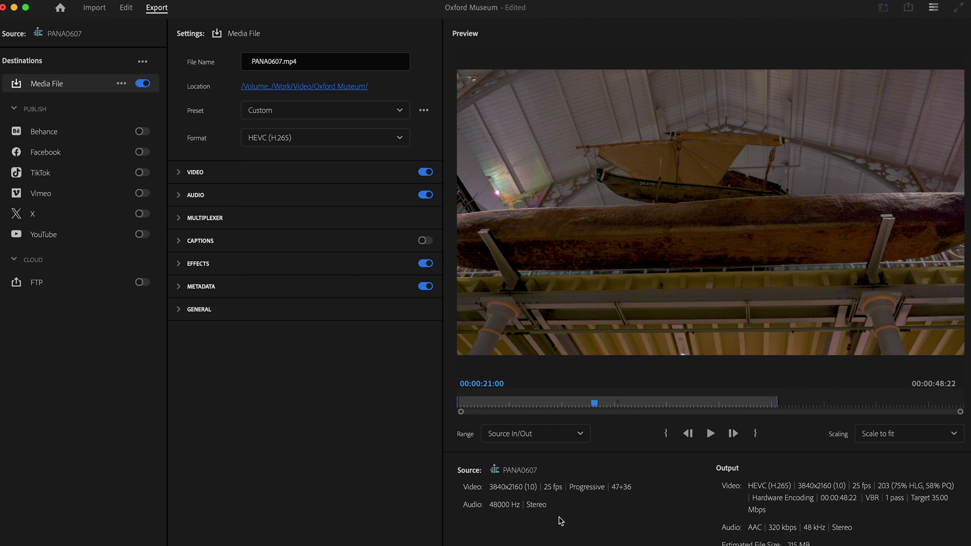
{"action": "left_click", "coordinate": [529, 432]}
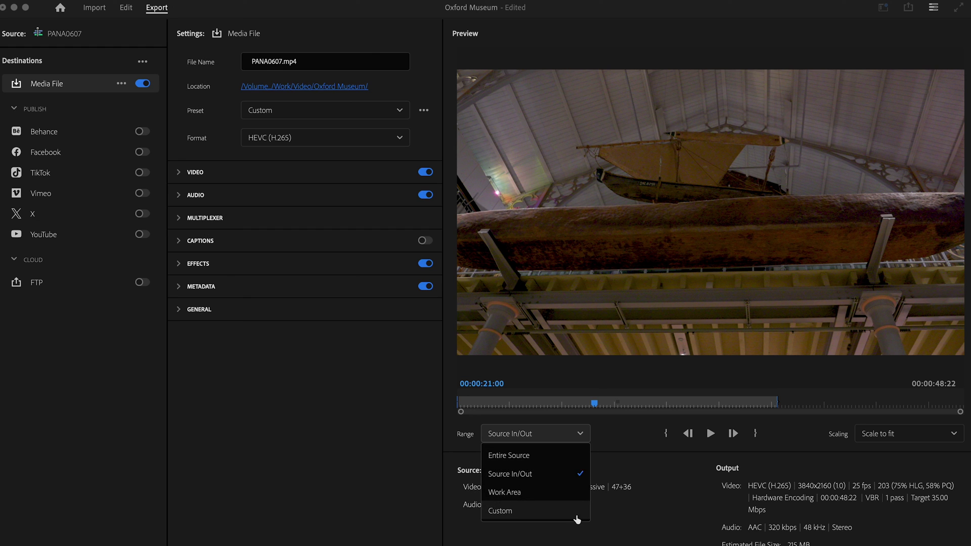
{"action": "left_click", "coordinate": [689, 517]}
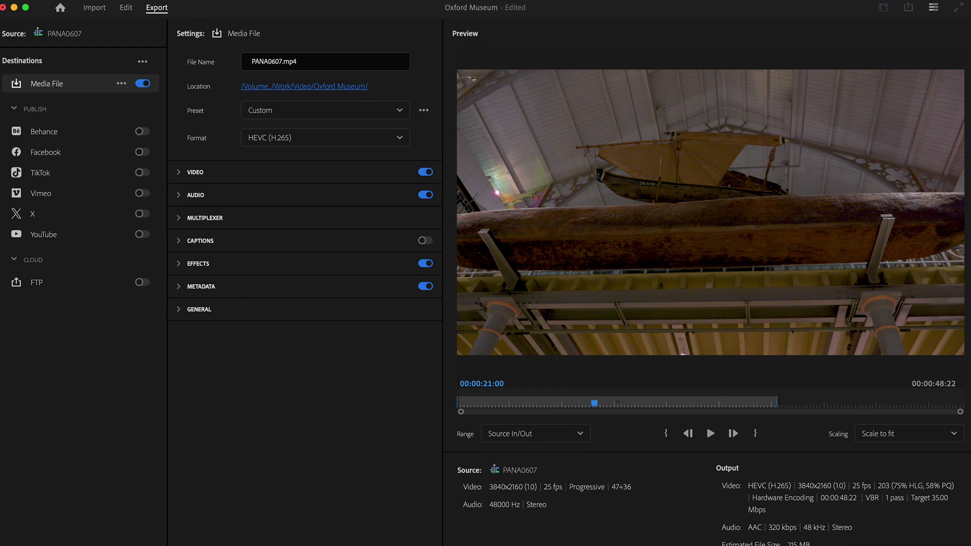